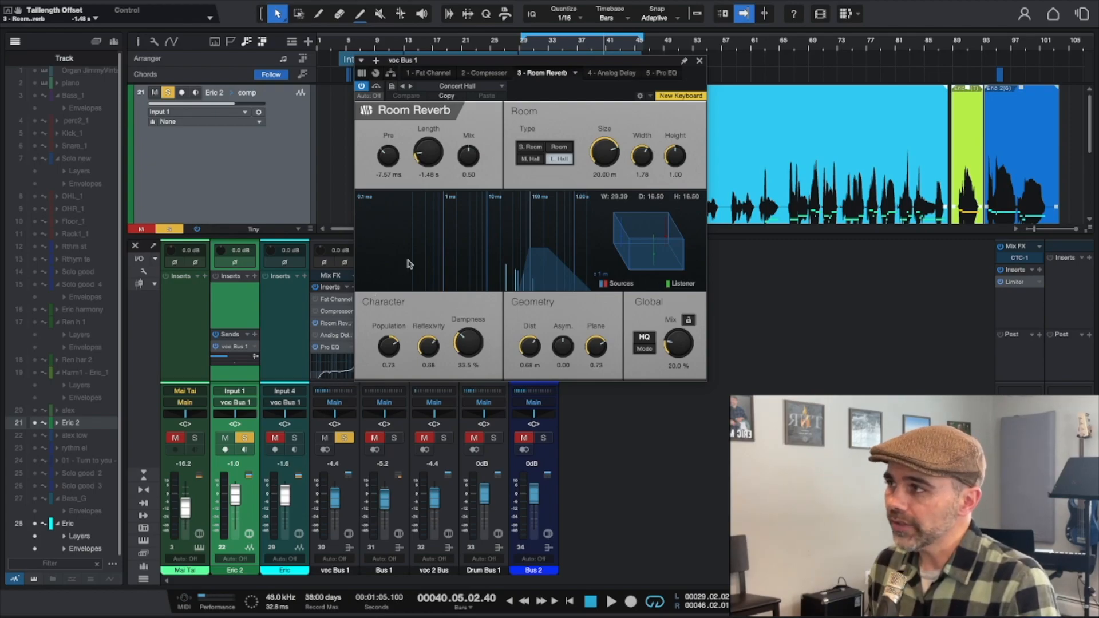
- Play the song from about bar 30 and audition the Room Reverb presets Large Club and Flat Plate, keeping Flat Plate
click(533, 42)
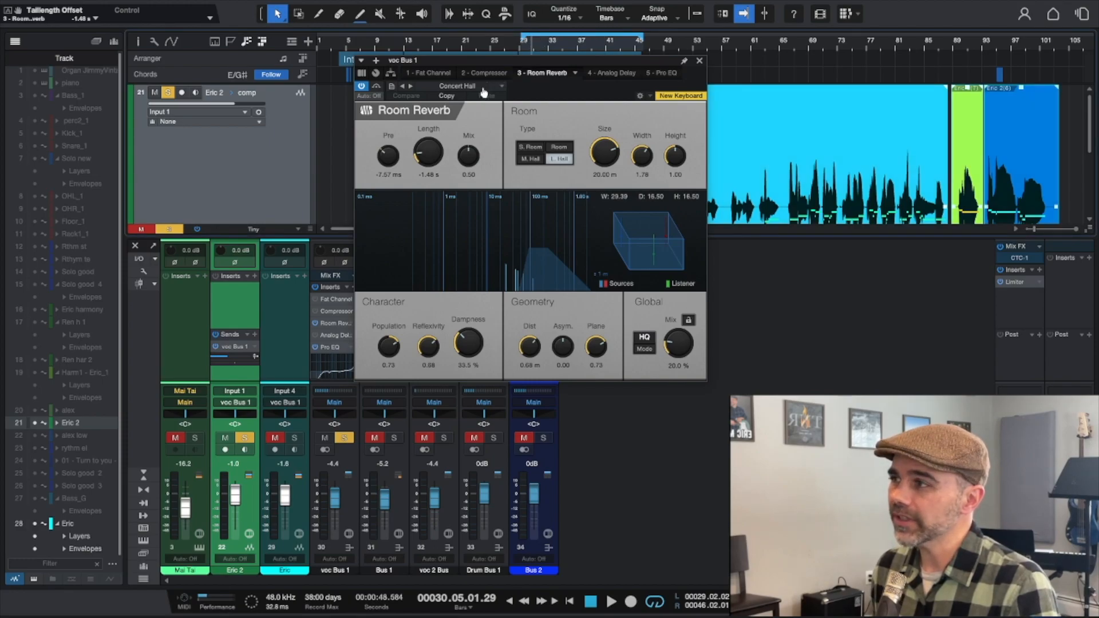
key(space)
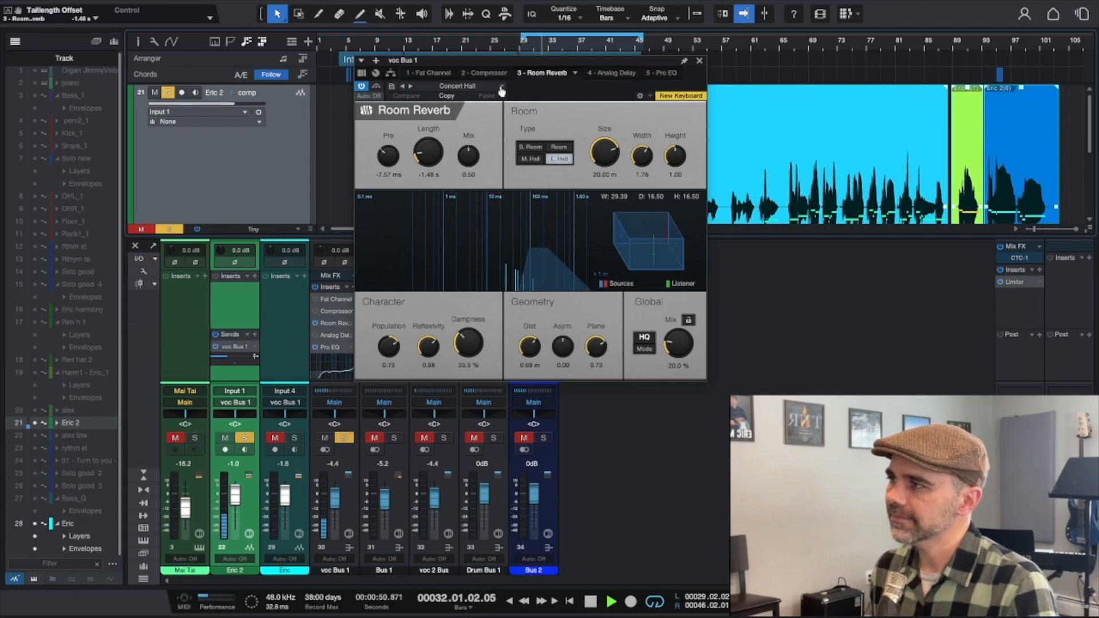
click(502, 90)
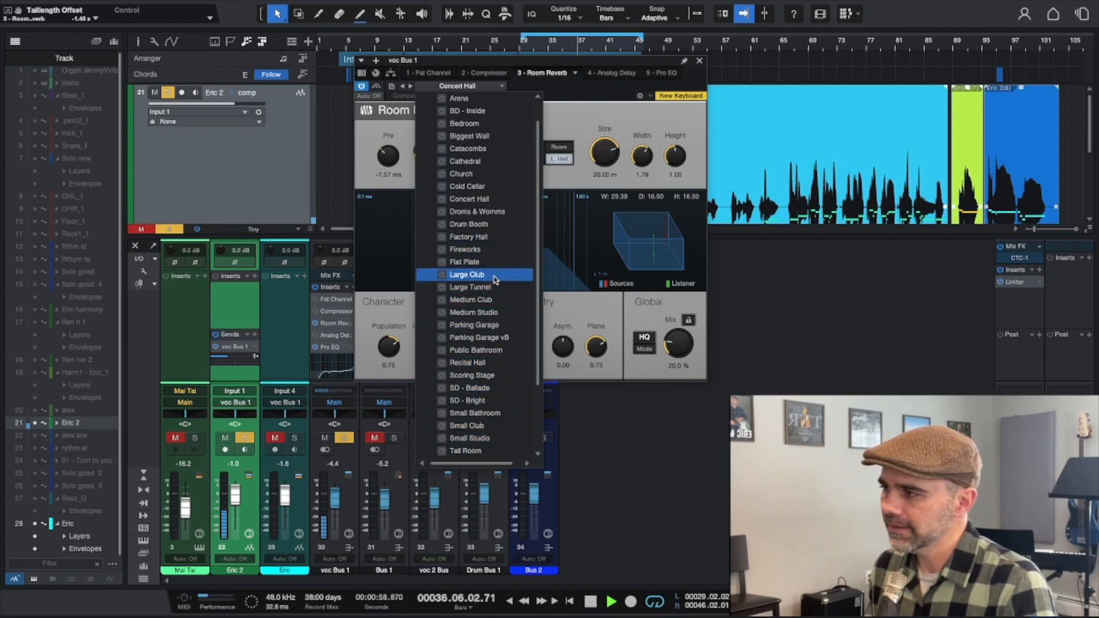
click(494, 275)
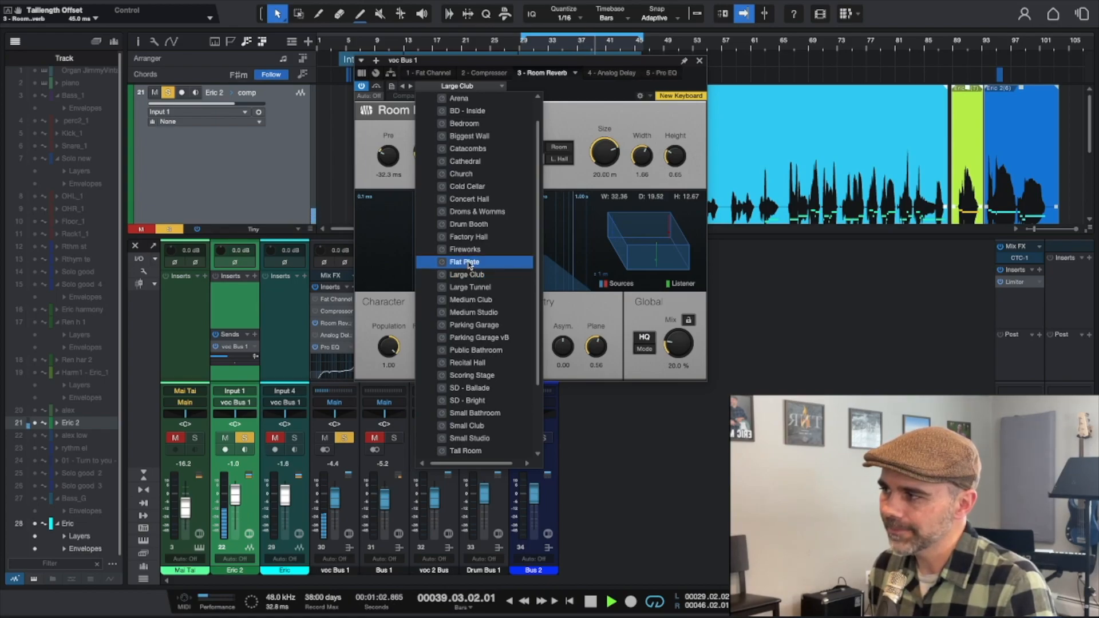
click(469, 265)
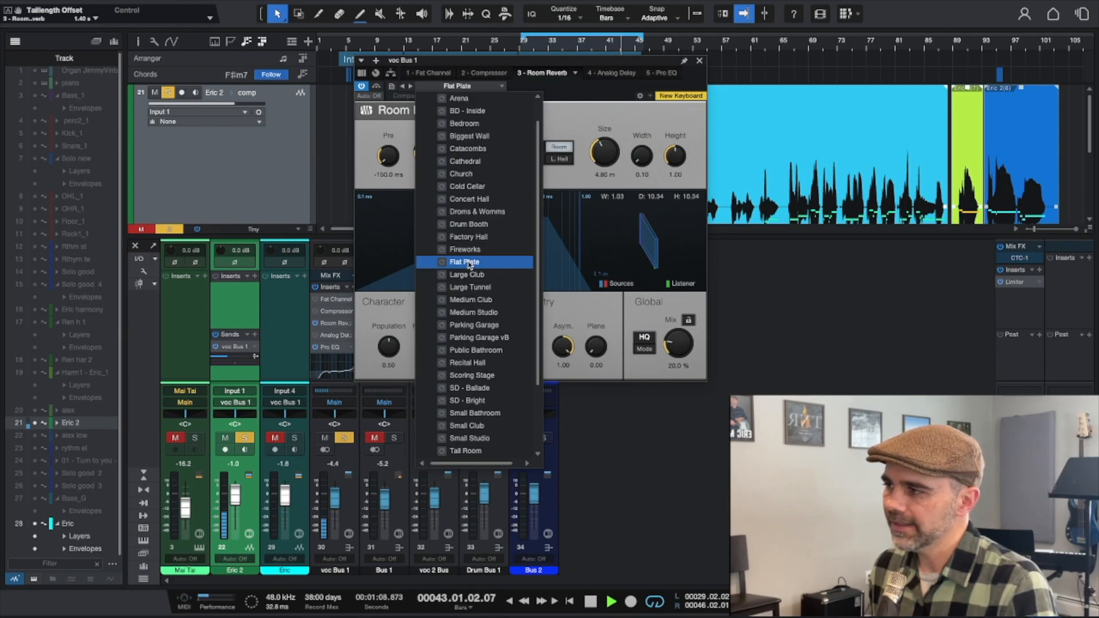
click(370, 176)
key(space)
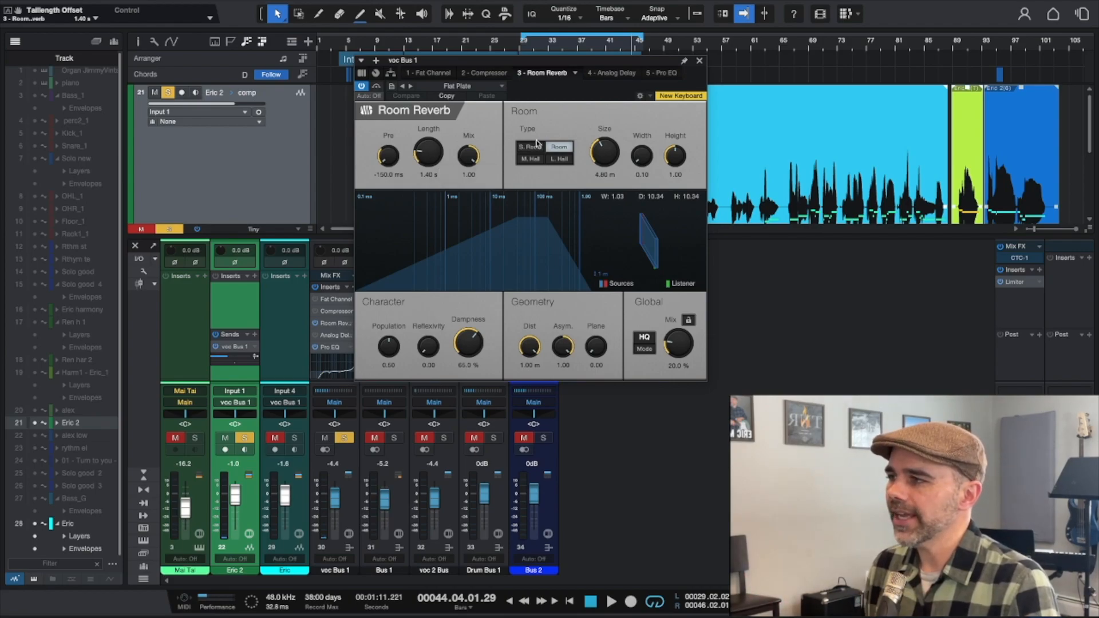
- Replay the vocal section and compare the Large Hall and Medium Hall room types, returning the Room Reverb to Room
key(space)
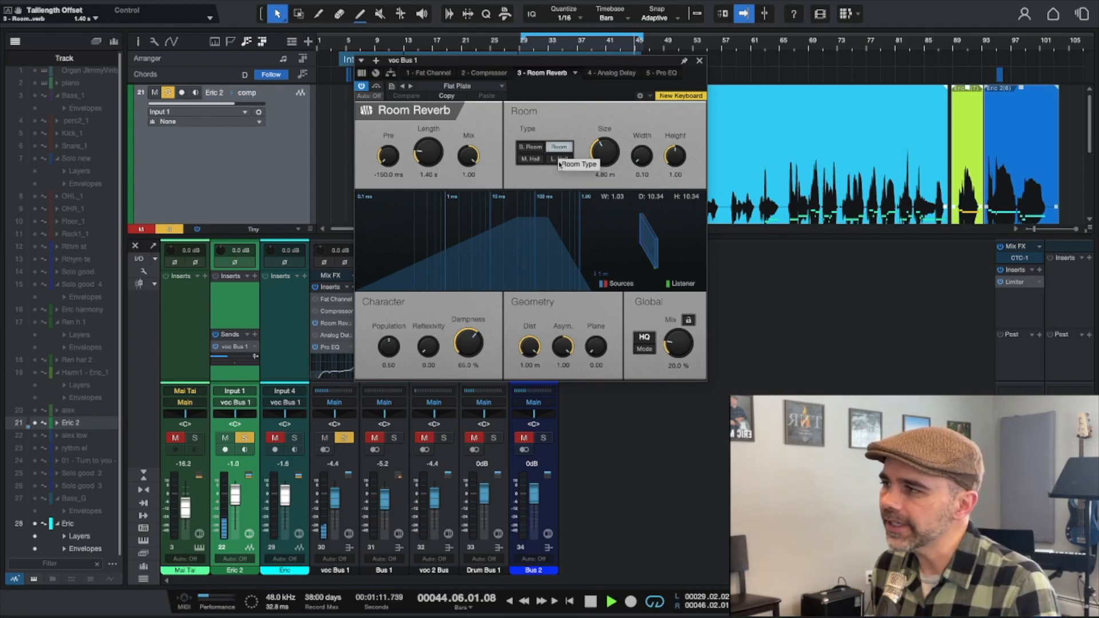
click(535, 49)
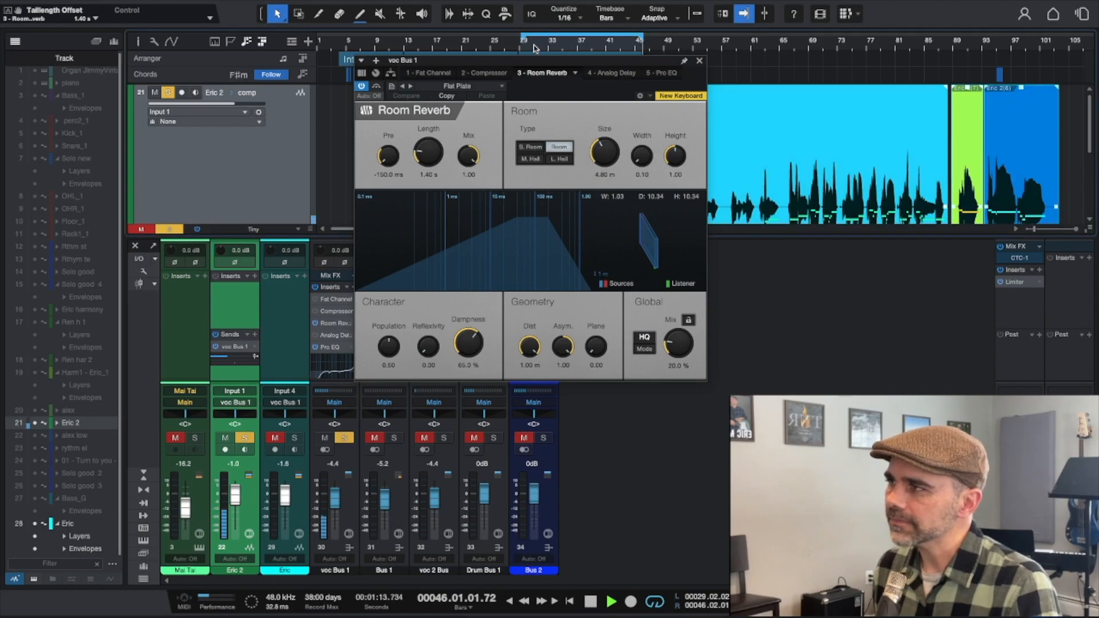
click(560, 160)
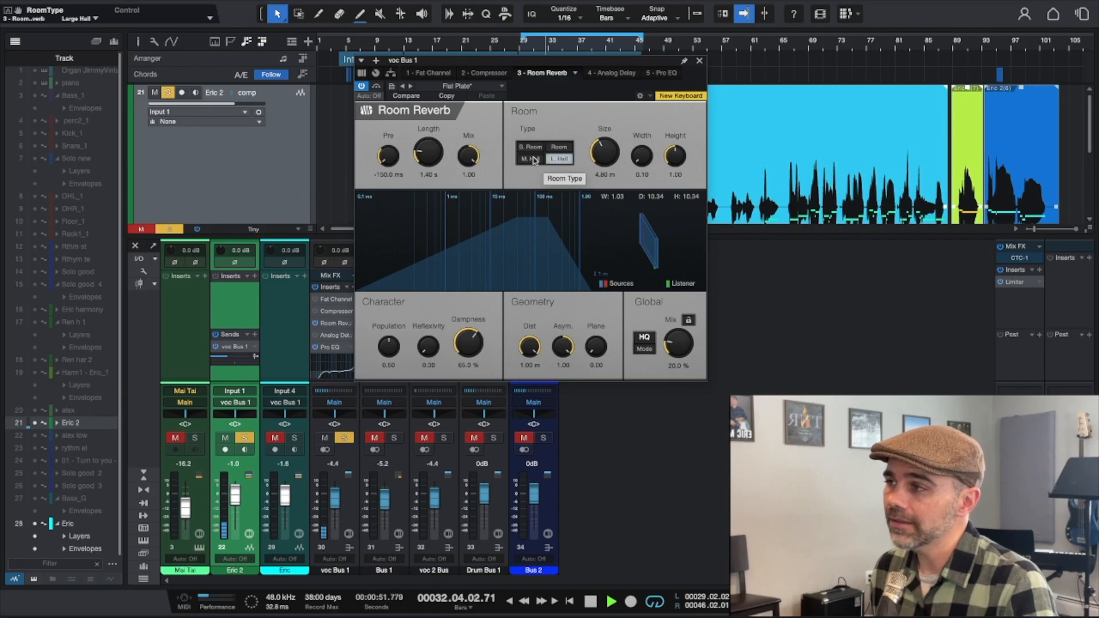
click(534, 159)
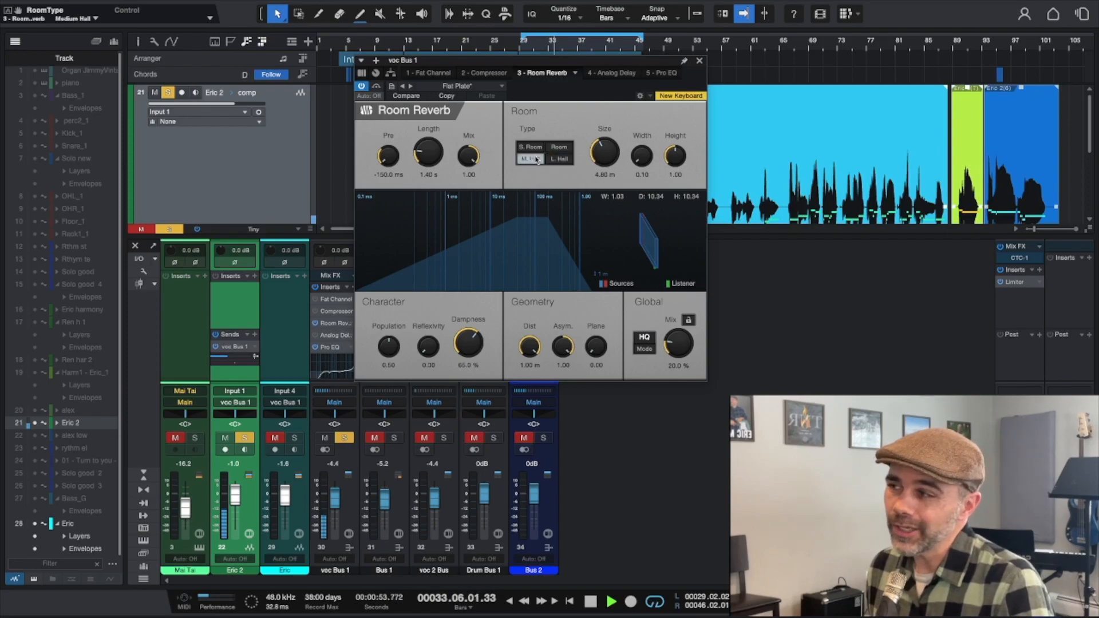
click(560, 148)
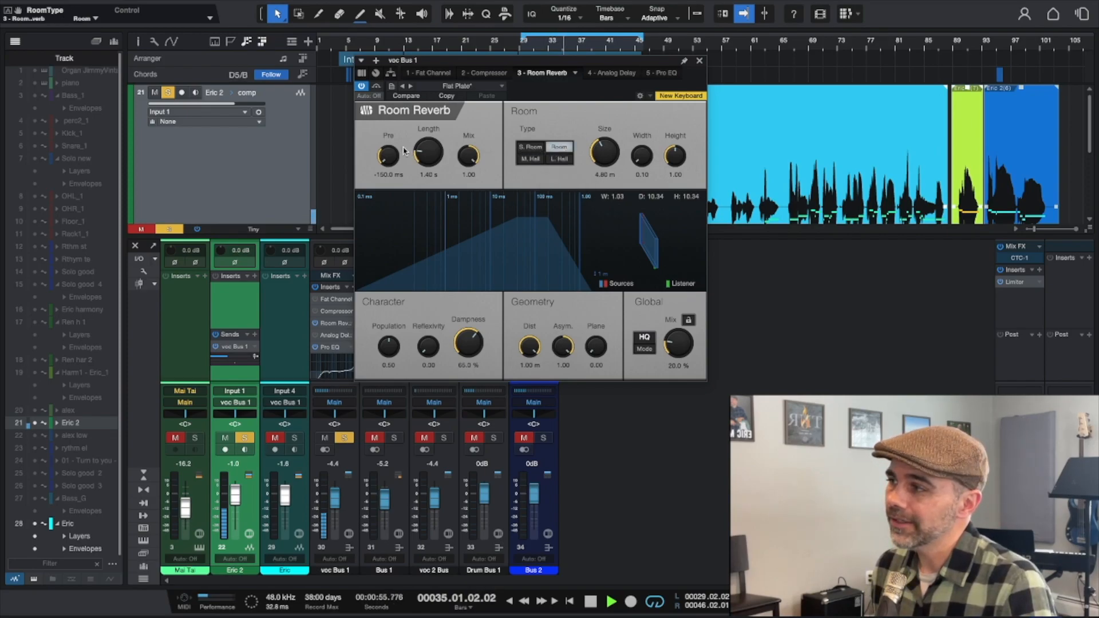
- Raise the Room Reverb's Length during playback, stop playback and lower the Length again
drag(428, 159, 457, 120)
key(space)
drag(434, 150, 426, 200)
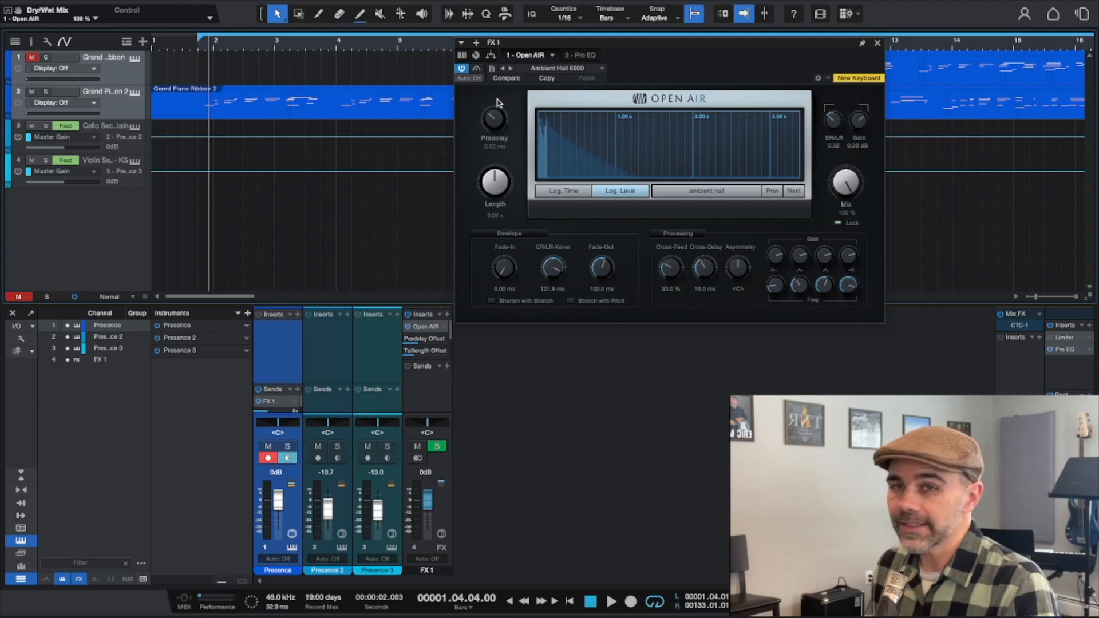
- Play the piano part and audition the Open AIR presets 250 Hall and Church on FX 1, keeping Church
key(space)
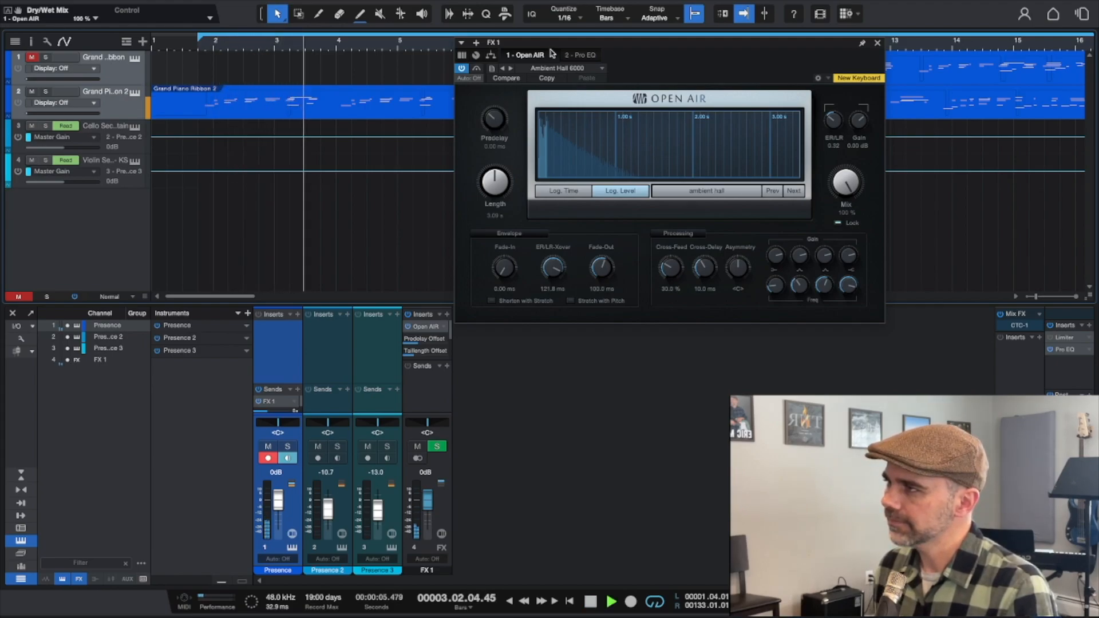
click(559, 69)
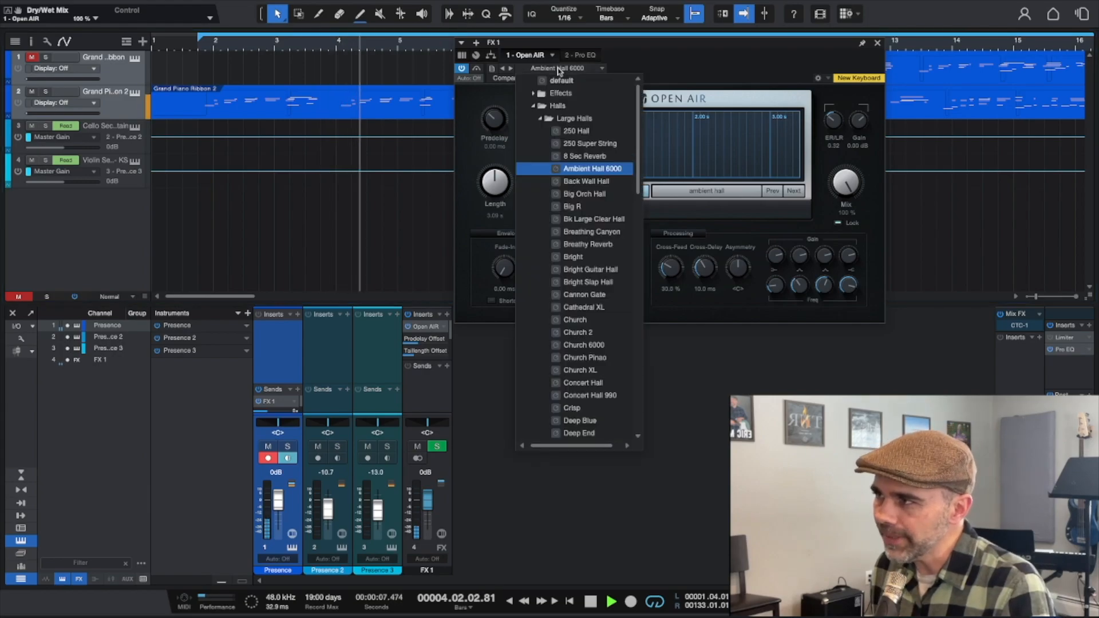
click(578, 135)
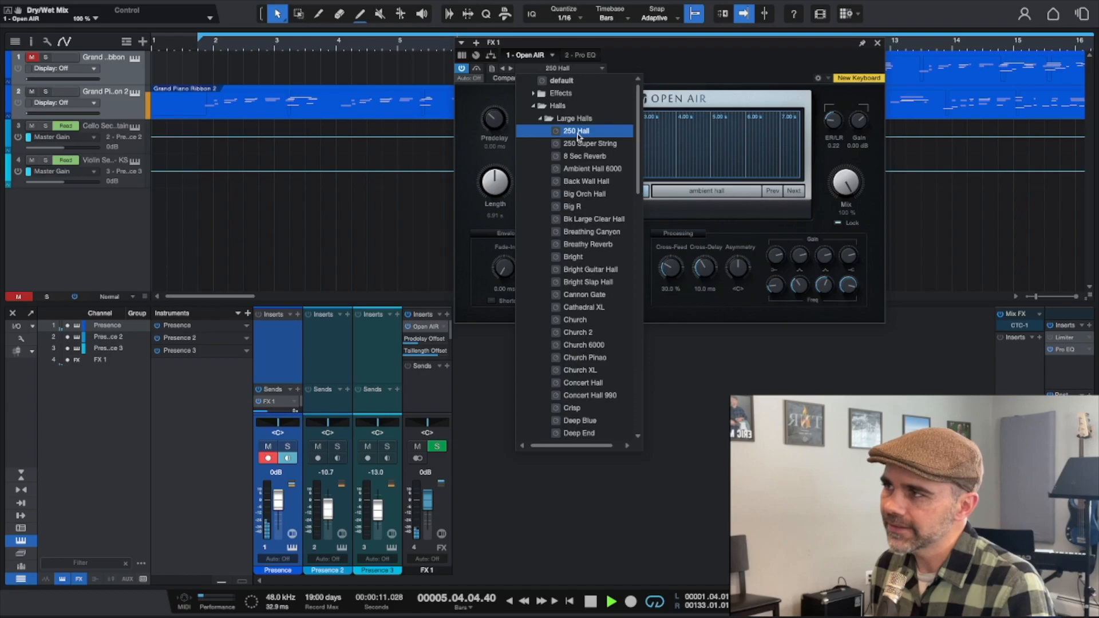
click(661, 65)
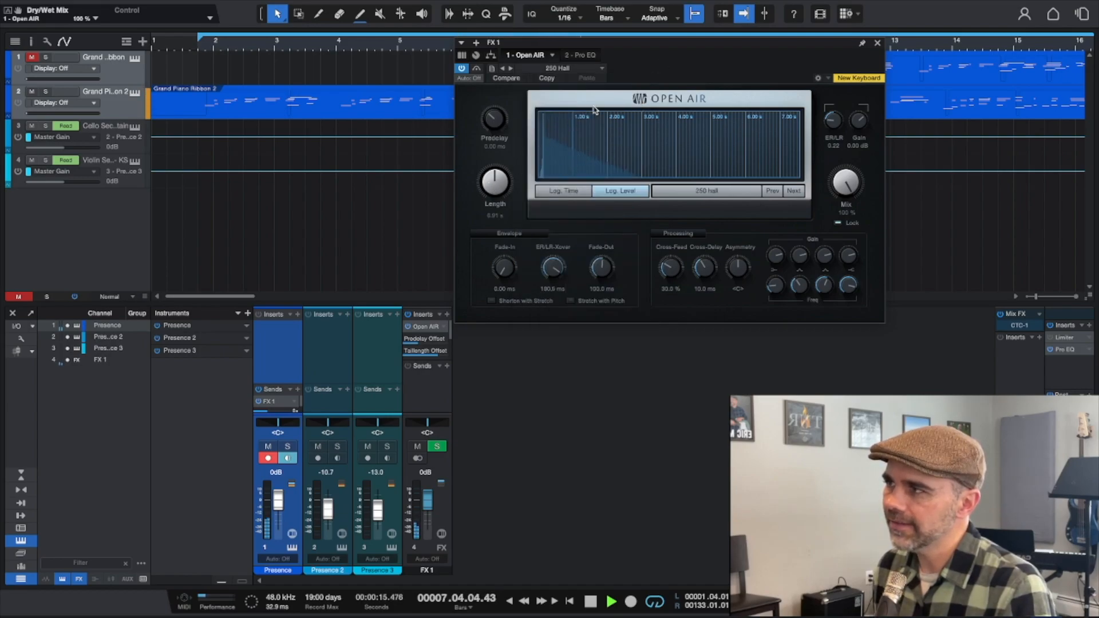
click(595, 69)
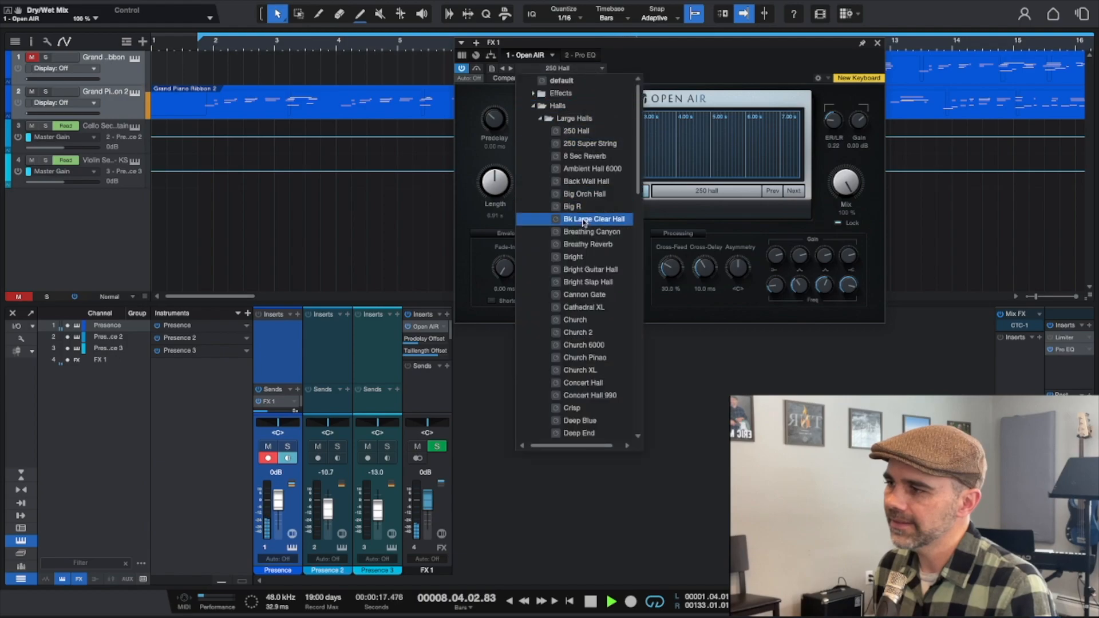
click(583, 319)
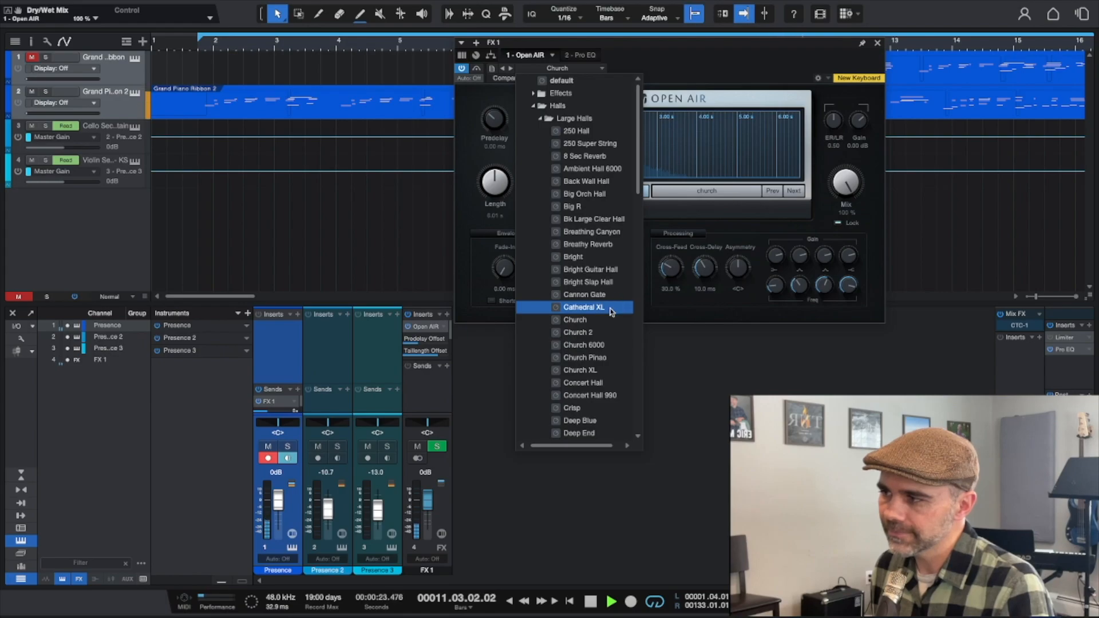
click(458, 286)
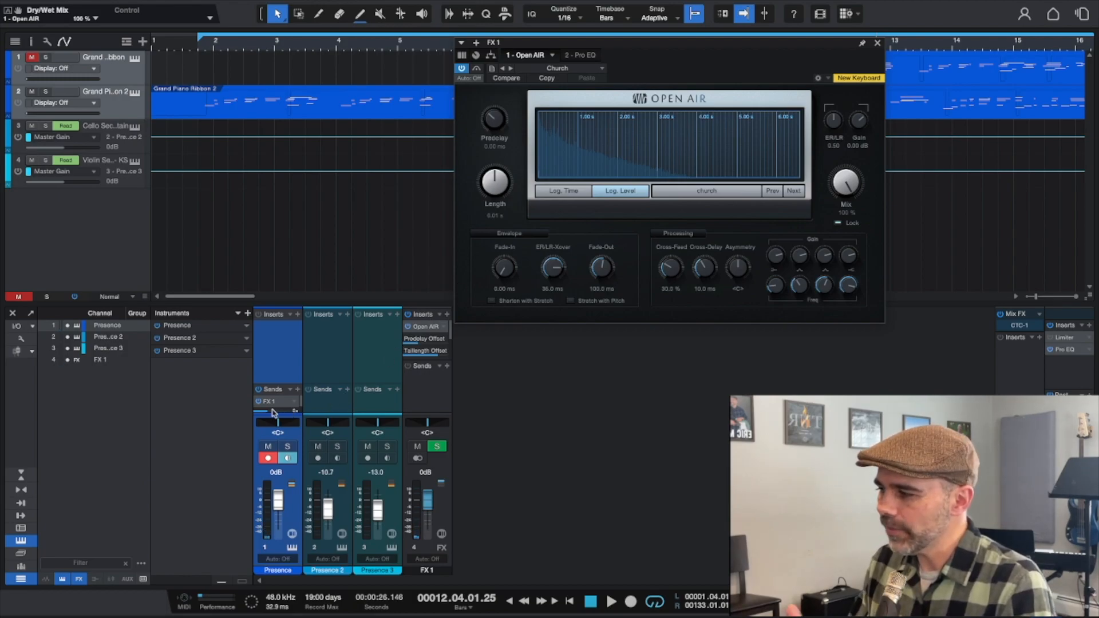
- Raise the Presence channel's send level to FX 1 to -4.8 during playback
key(space)
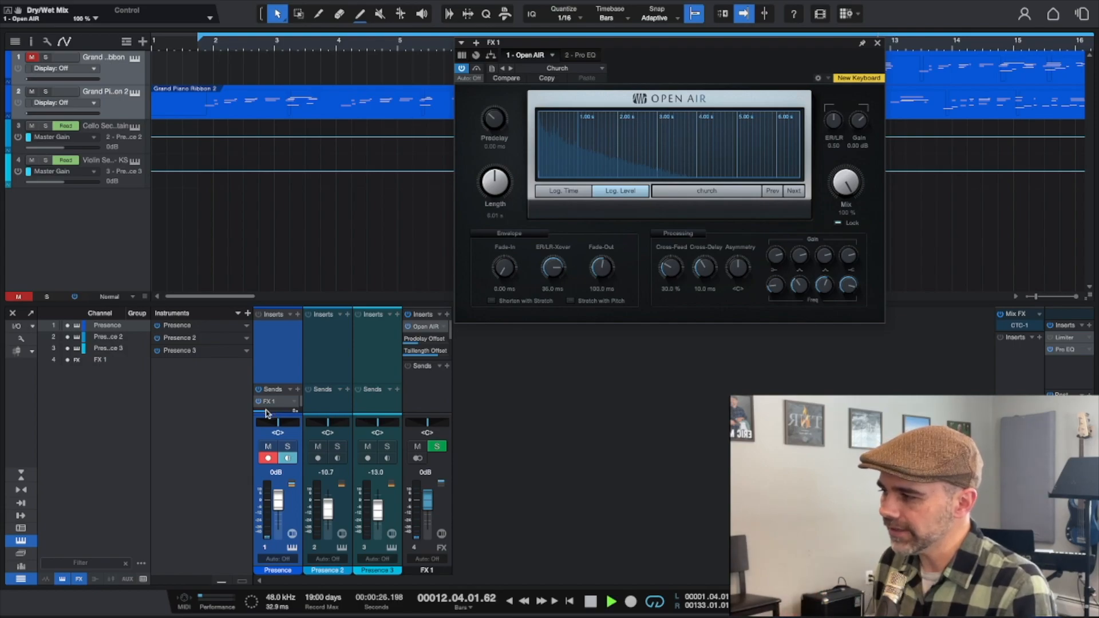
click(266, 411)
drag(265, 411, 276, 411)
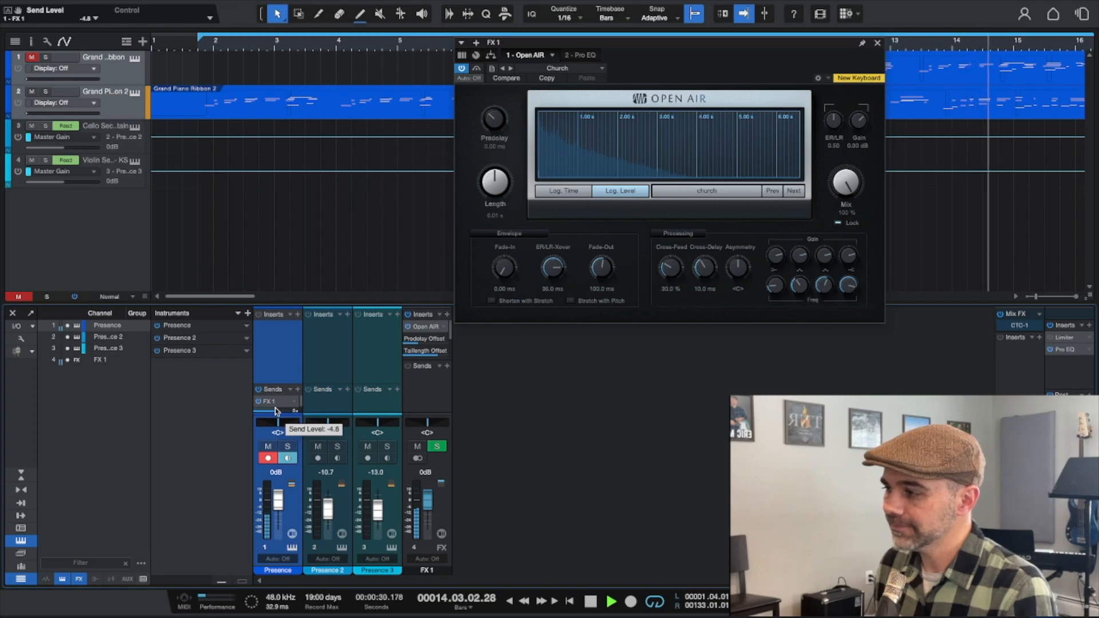
key(space)
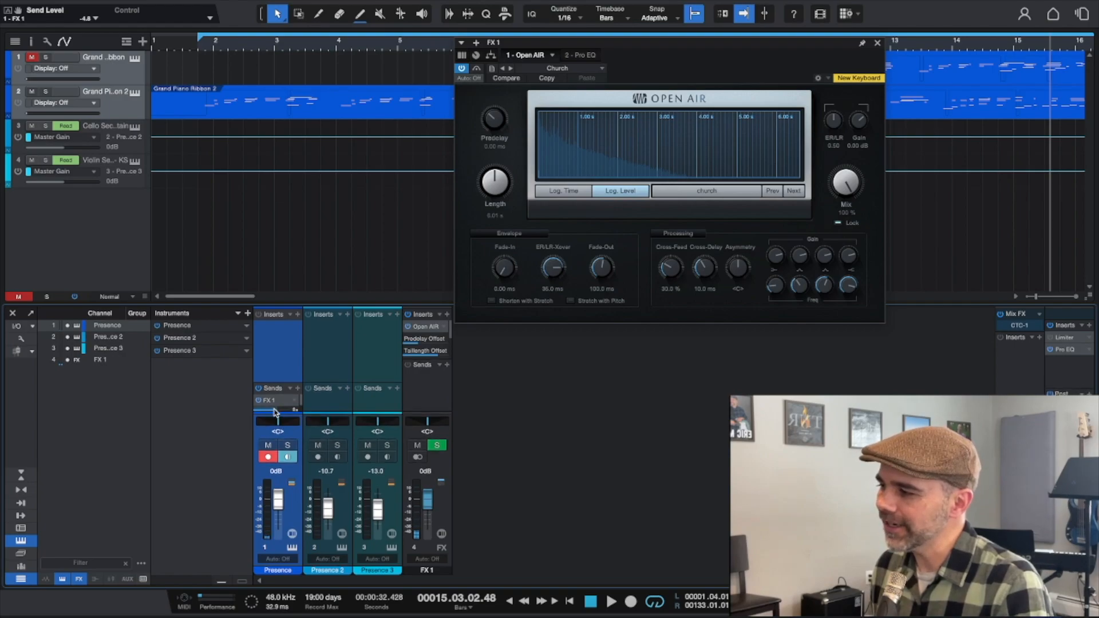
- Lower the Presence channel's send level to FX 1 to -21.1 and listen to the result
mouse_move(277, 409)
drag(277, 408, 267, 415)
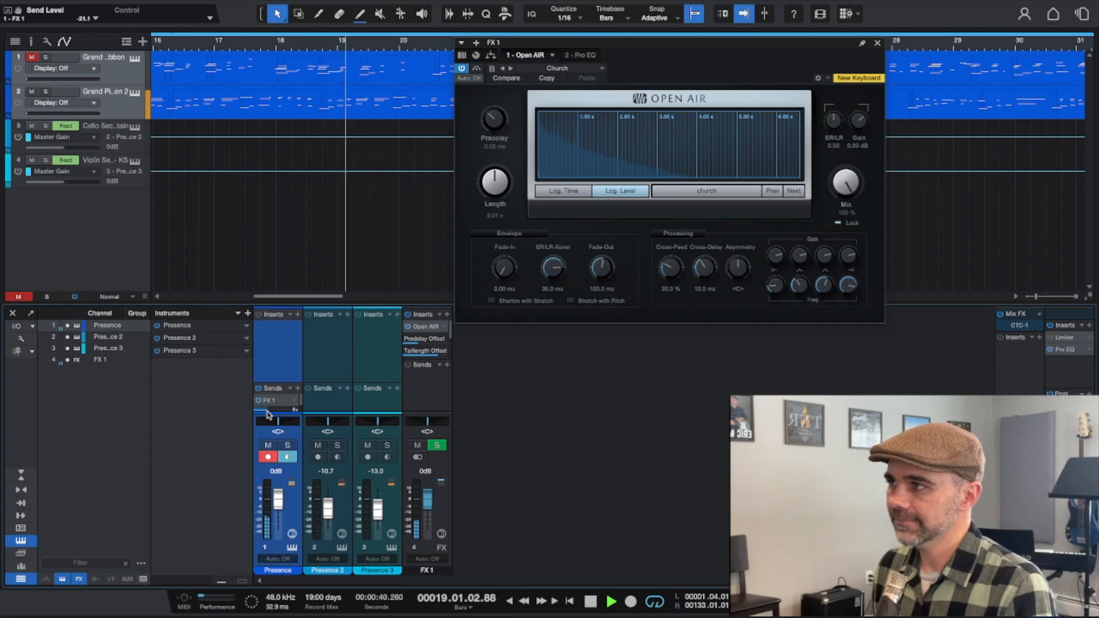
key(space)
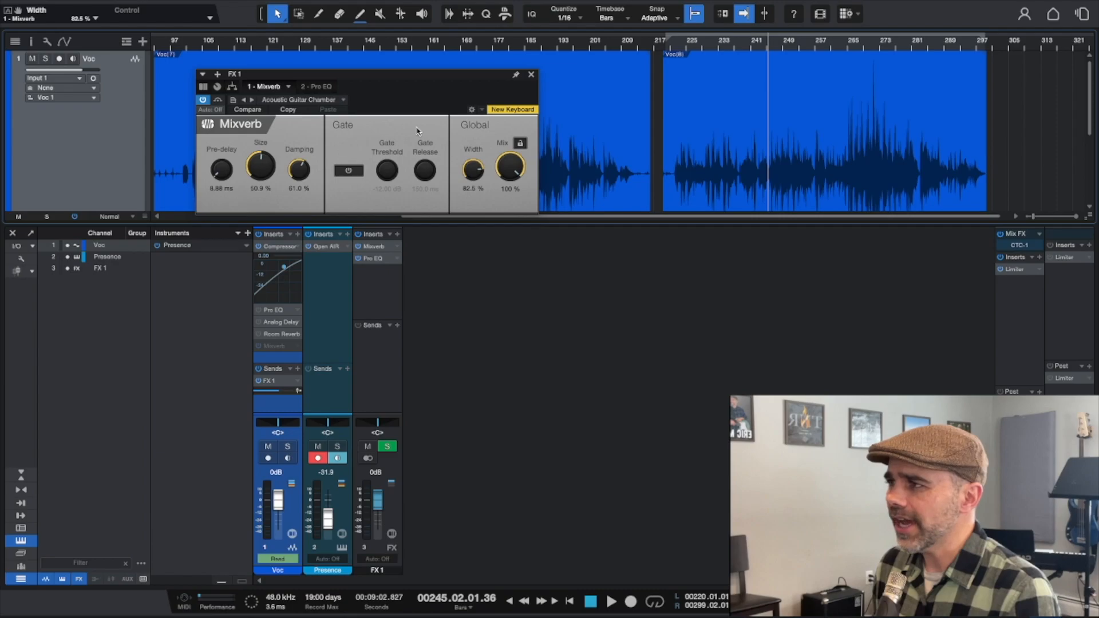
- Play the vocal from bar 229 and compare its sound with Mixverb on FX 1 bypassed and re-enabled
click(702, 47)
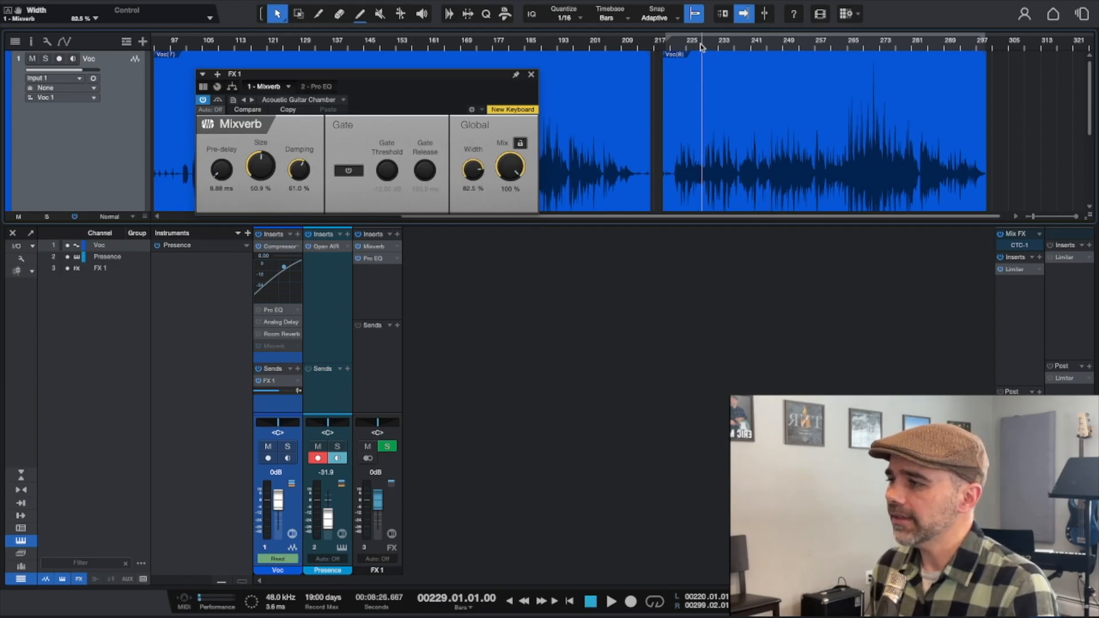
key(space)
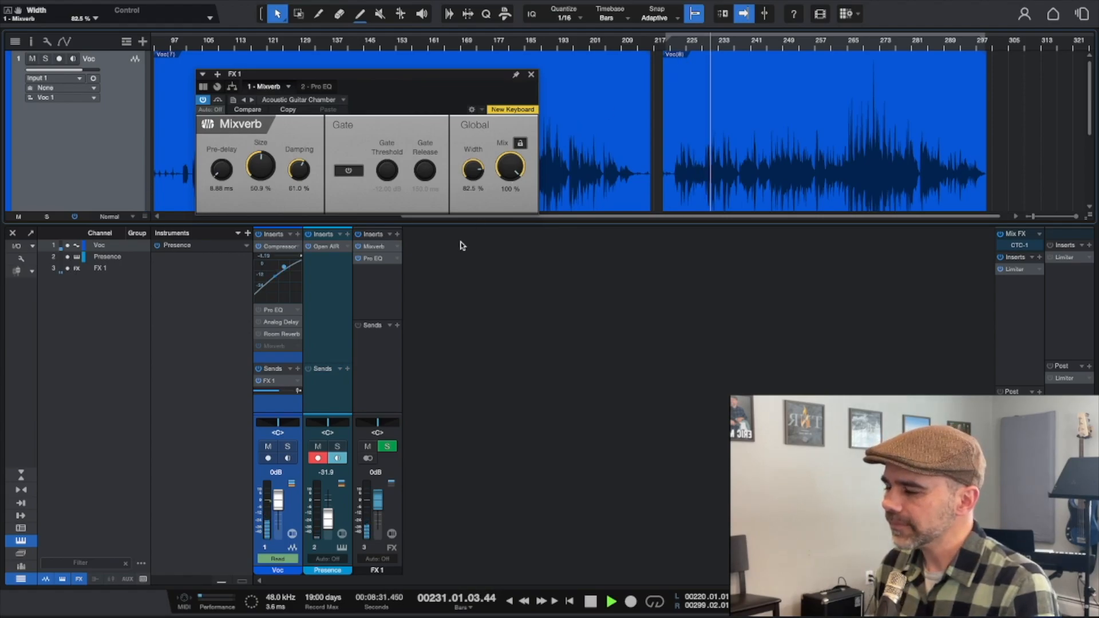
click(357, 247)
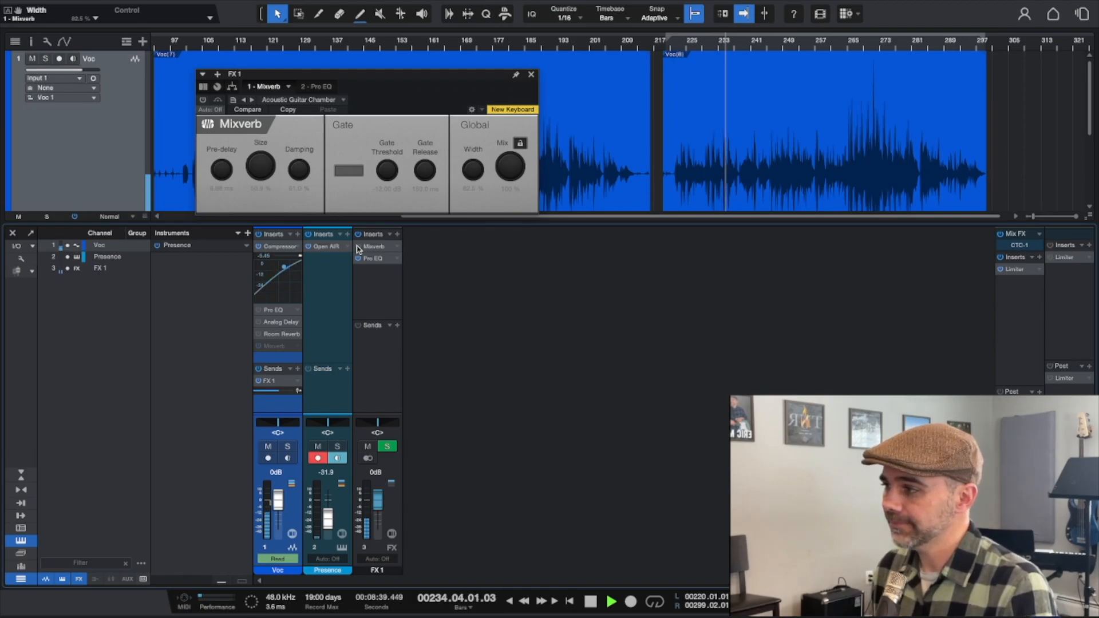
click(358, 247)
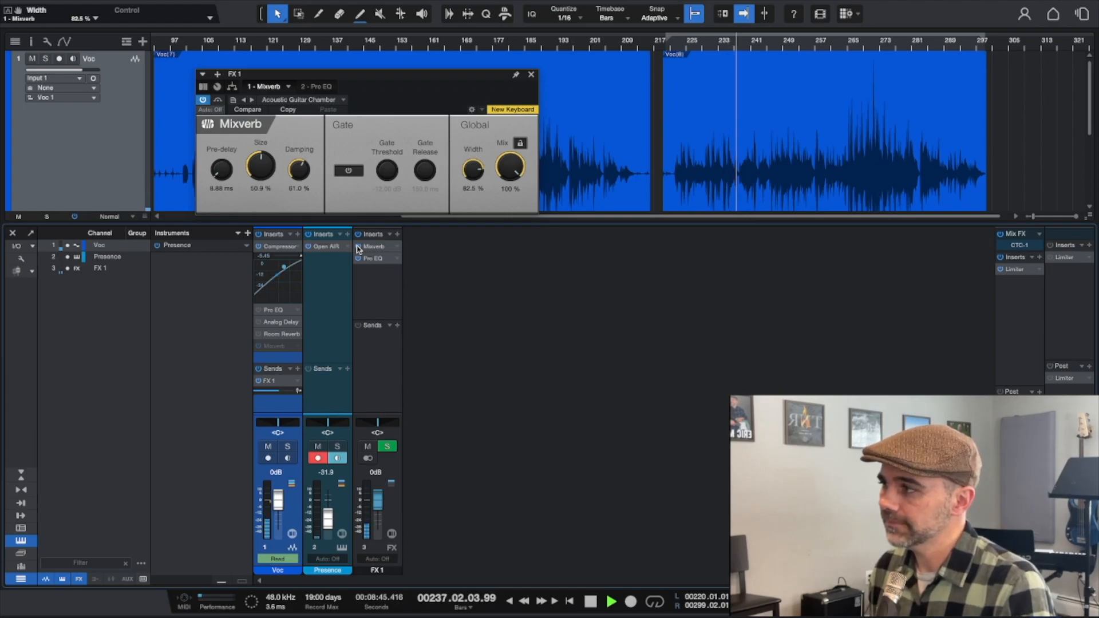
key(space)
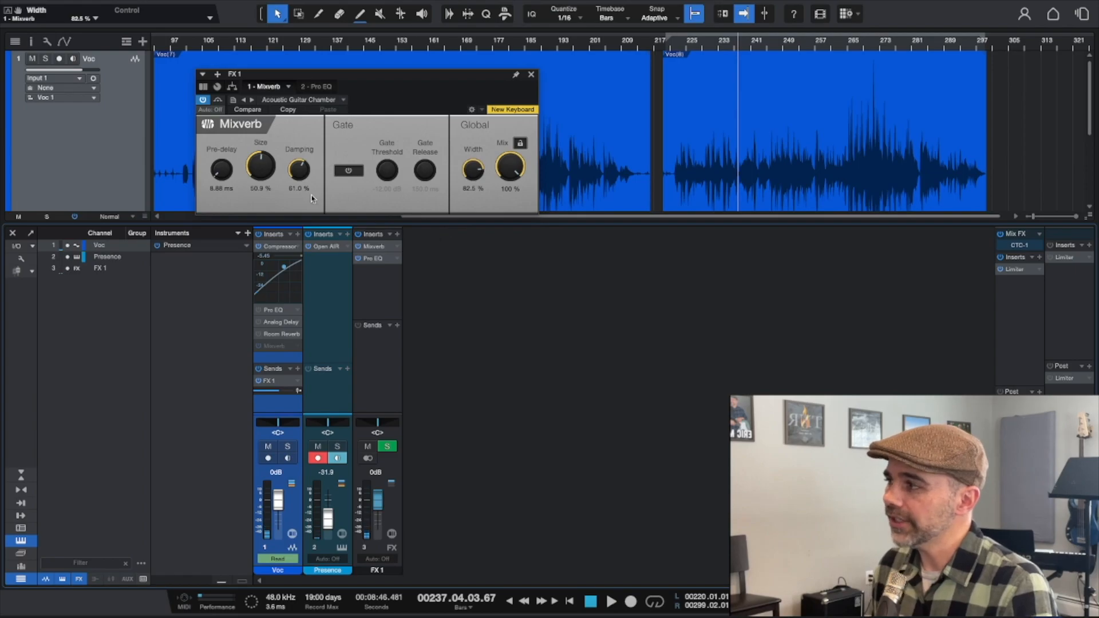
- Audition Mixverb's Size at 100 % on the vocal and reduce the Size to 63.4 %
drag(254, 166, 249, 105)
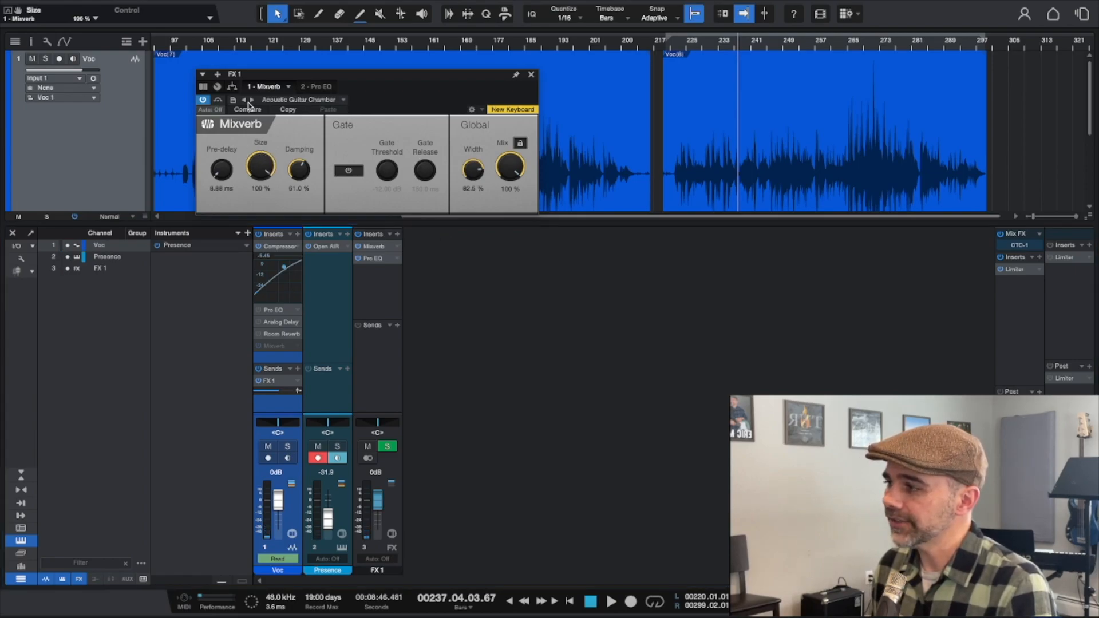
key(space)
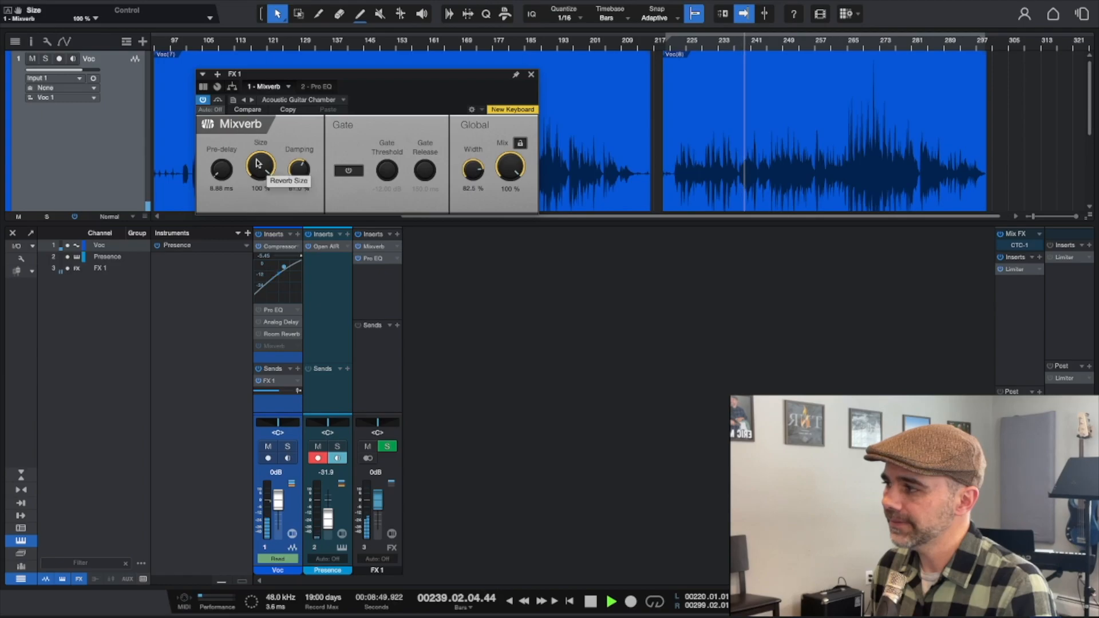
key(space)
drag(258, 164, 259, 197)
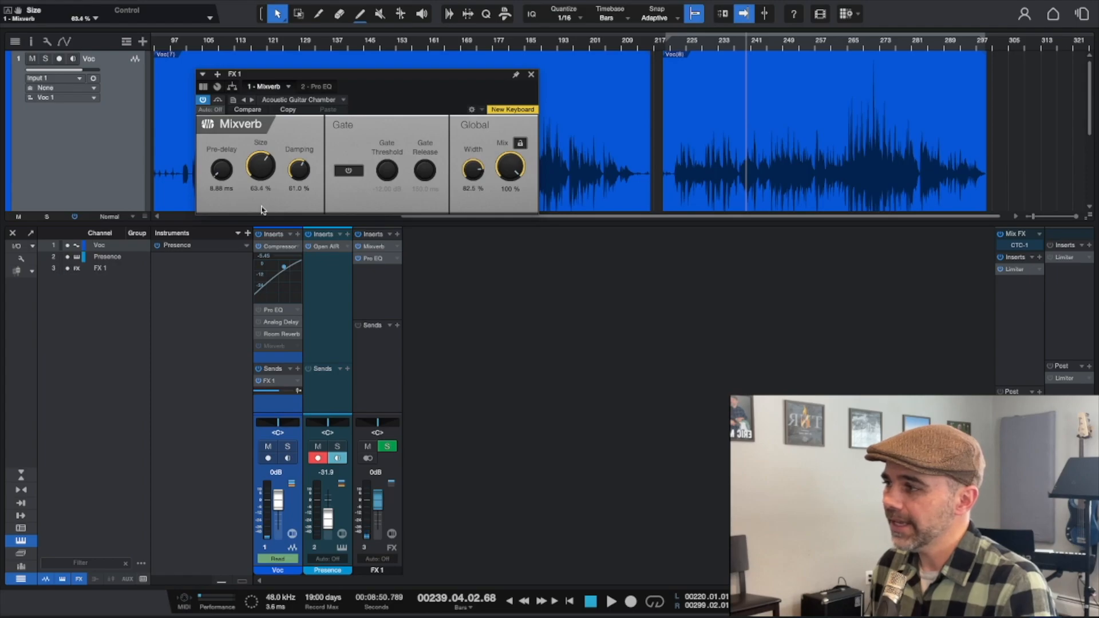
- Open the Pro EQ insert on the FX 1 channel for editing
click(398, 260)
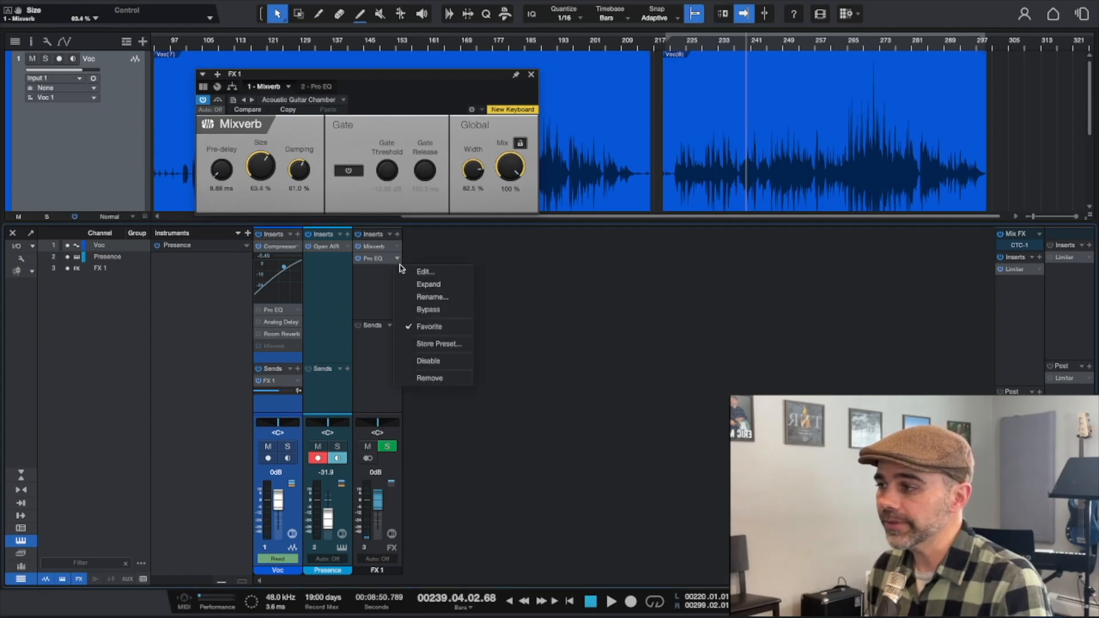
click(403, 271)
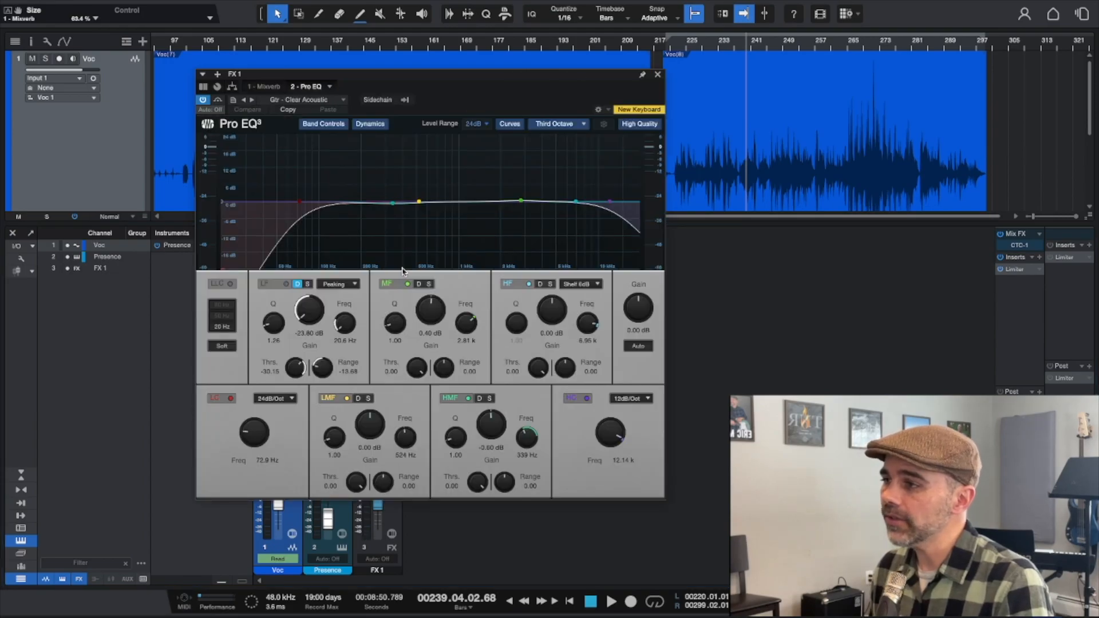